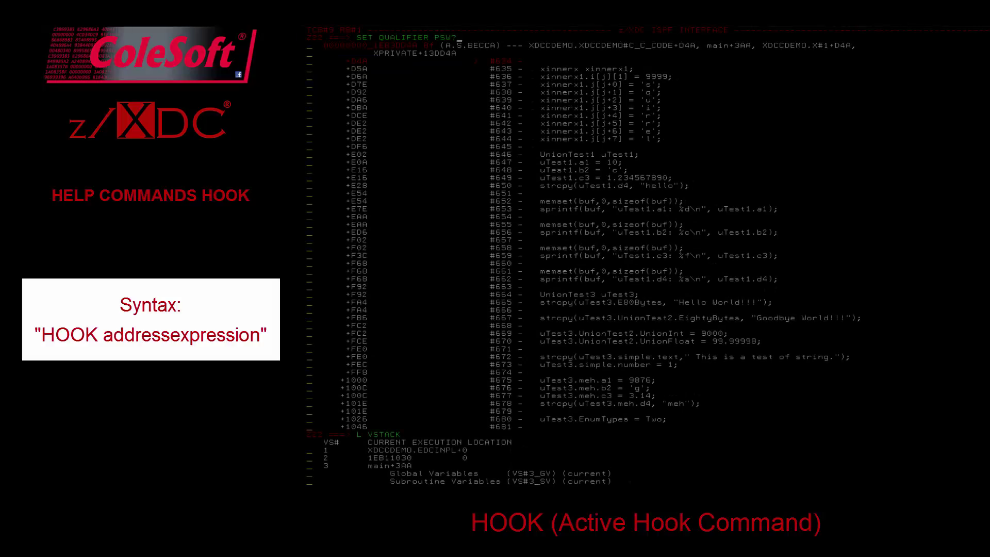
pyautogui.write('HOOK .+DF6')
# Apply the address qualifier, then hook offset .+DF6 above statement #645
pyautogui.press('Return')
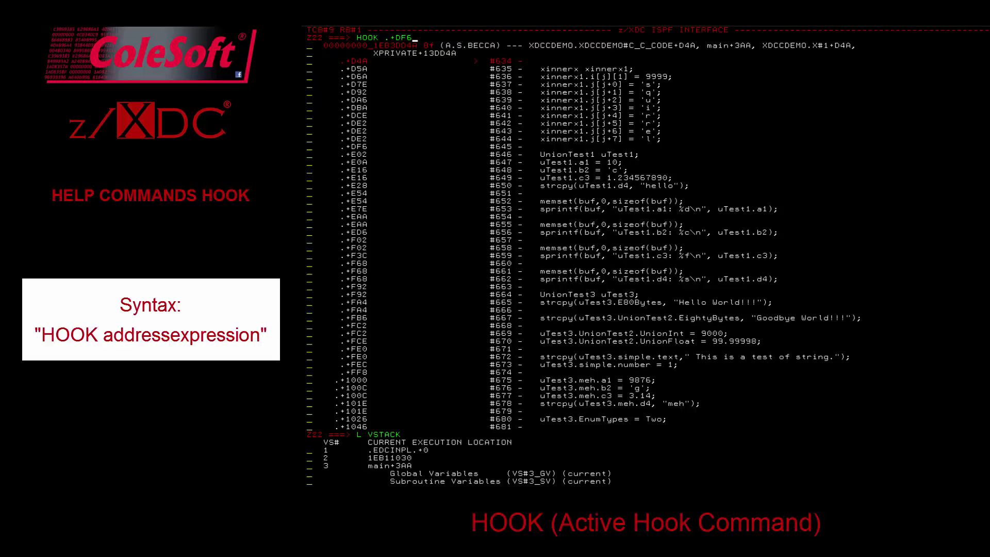
pyautogui.press('Return')
pyautogui.write('K')
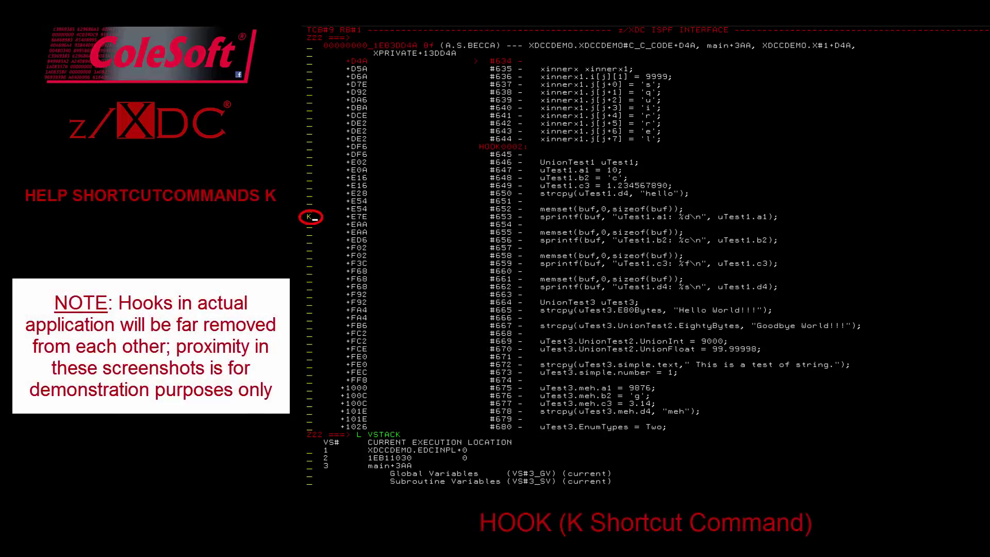
# Hook offsets .+E7E, .+FB6 and .+1000 using the K line command
pyautogui.press('Return')
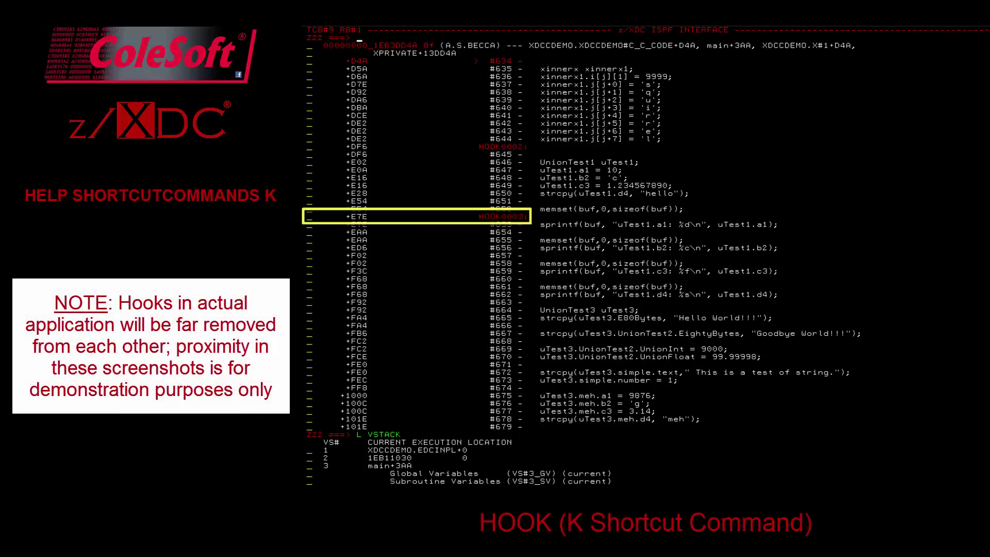
pyautogui.write('K')
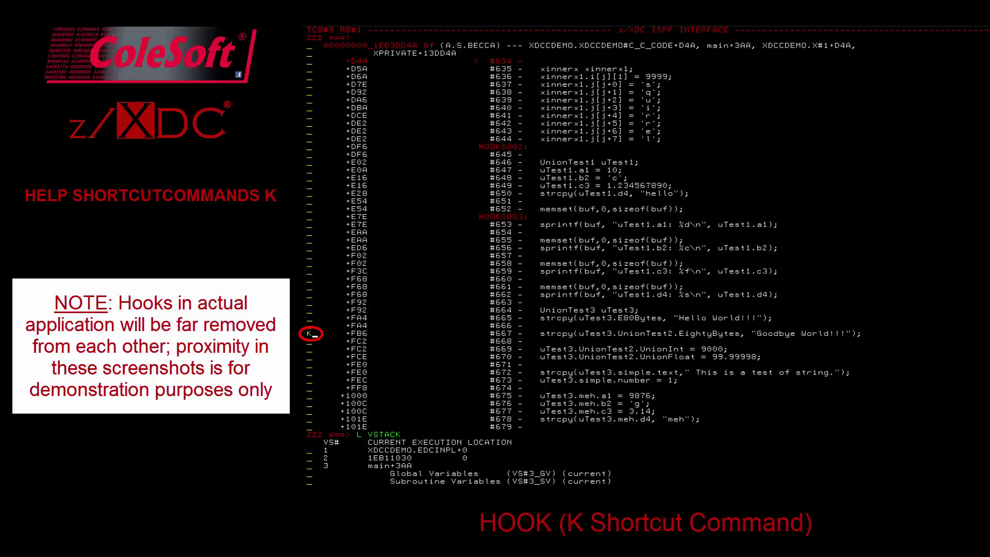
pyautogui.press('Return')
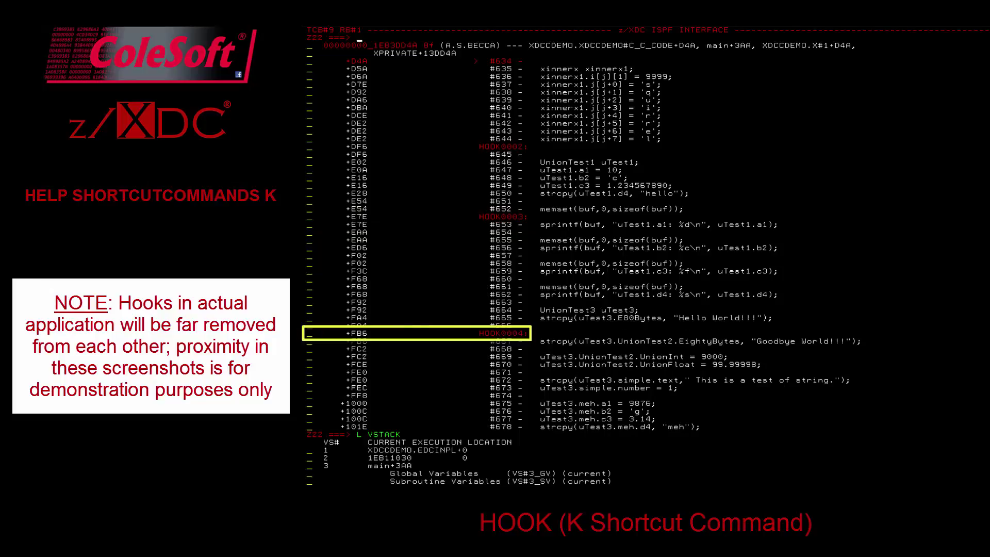
pyautogui.write('K')
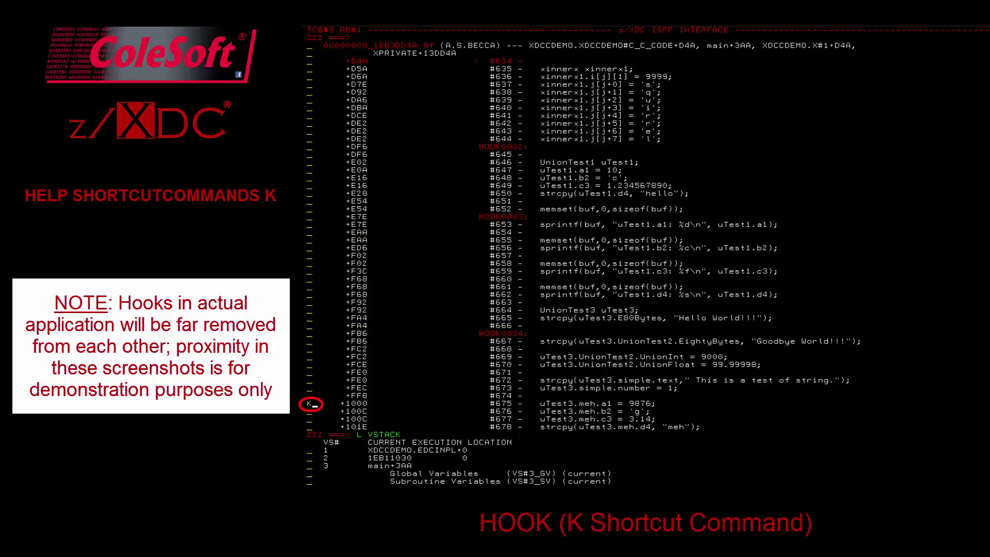
pyautogui.press('Return')
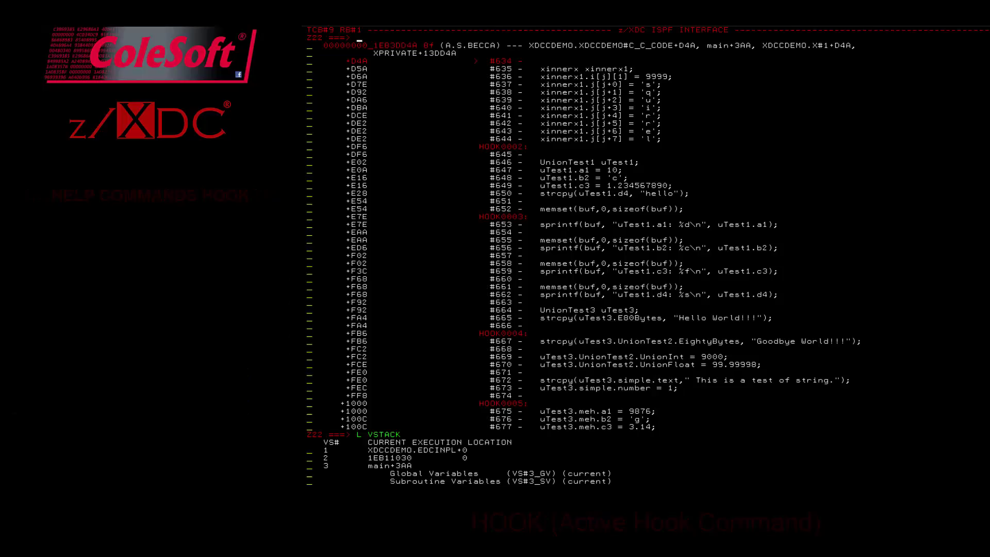
pyautogui.write('GO')
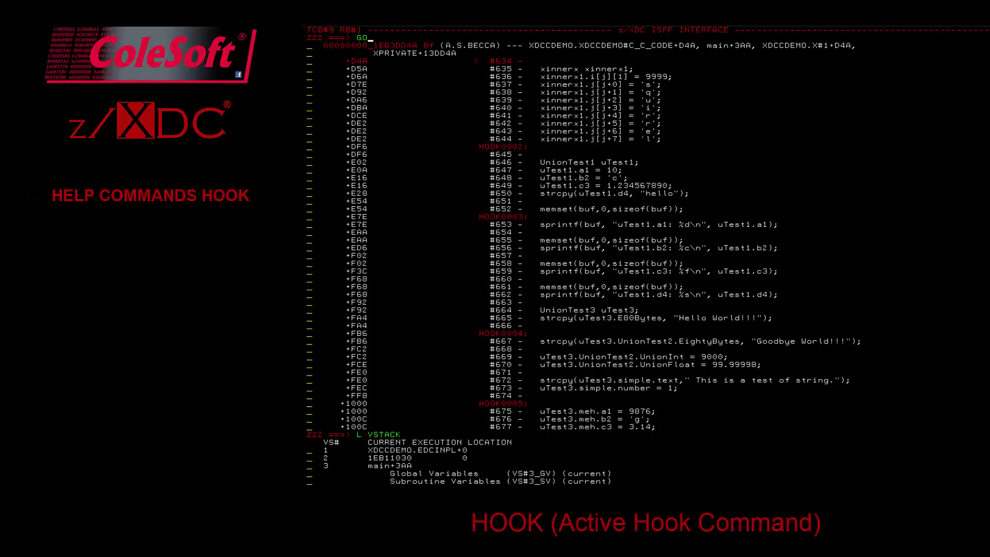
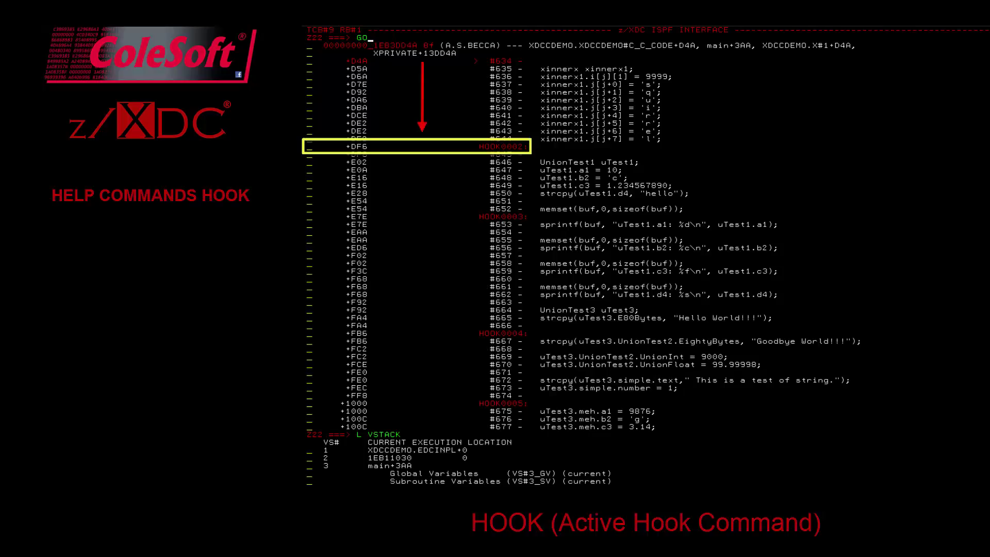
# Resume execution with GO until the program stops at the hook at +DF6
pyautogui.press('Return')
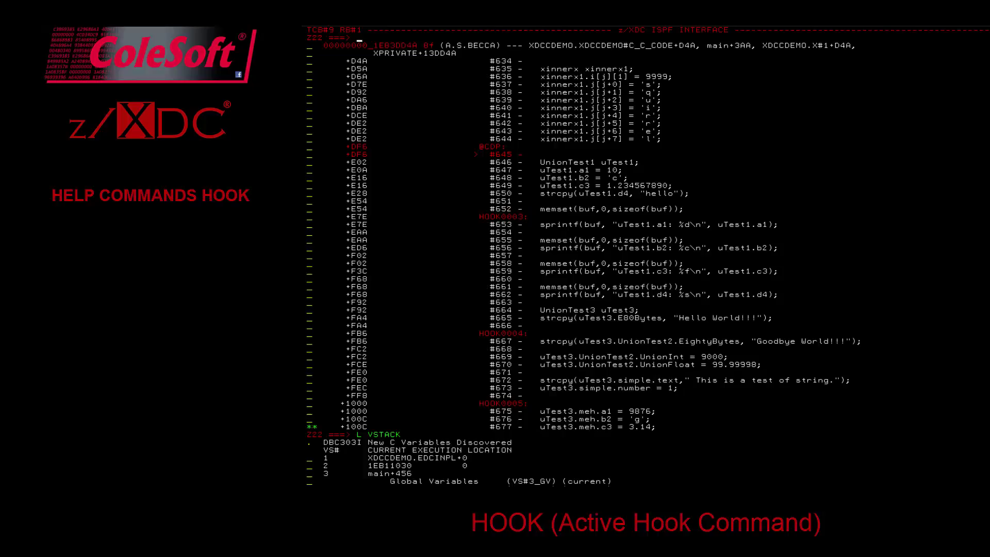
pyautogui.write('LIST HOOKS')
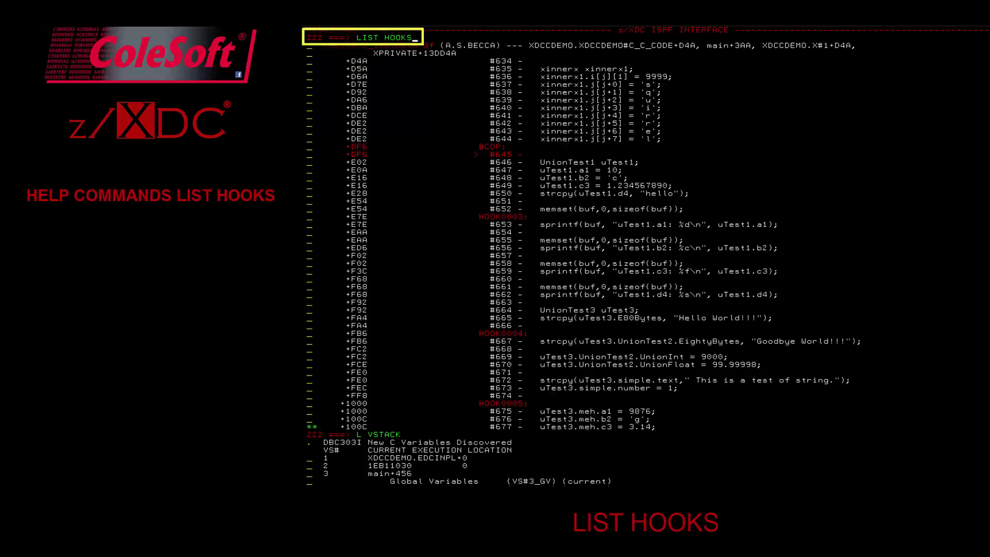
# List the dynamically created hooks, then set a hook at FHC.X#1+70
pyautogui.press('Return')
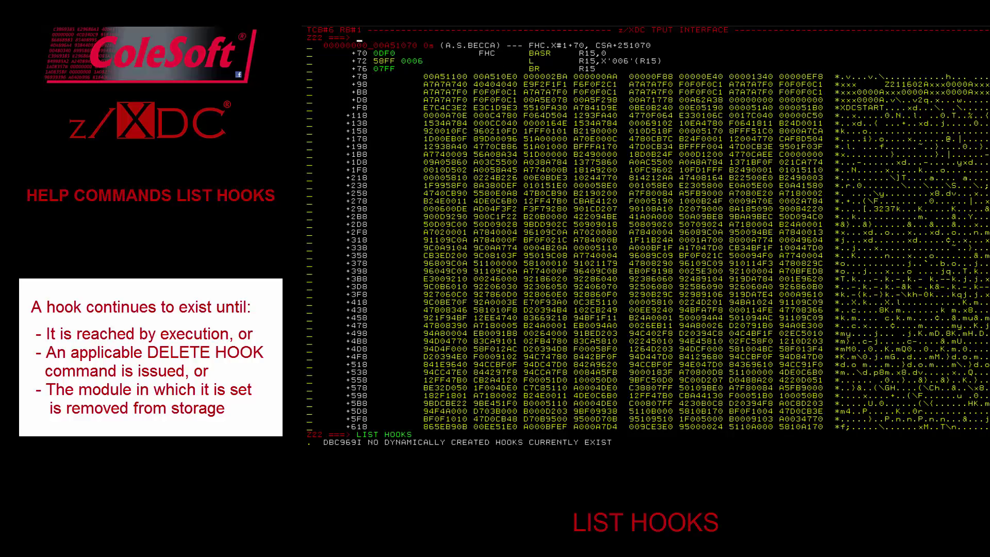
pyautogui.write('HOOK FHC.X#1+70')
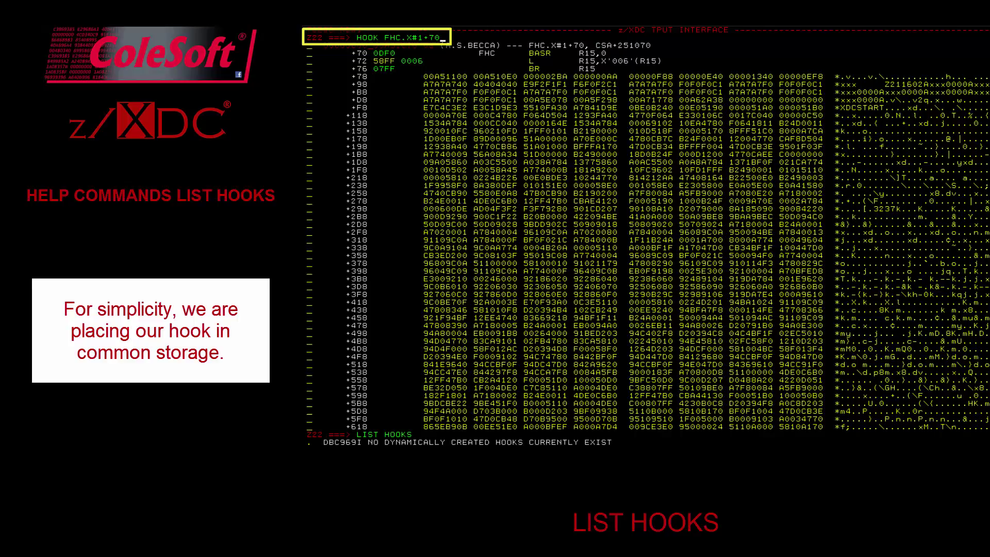
pyautogui.press('Return')
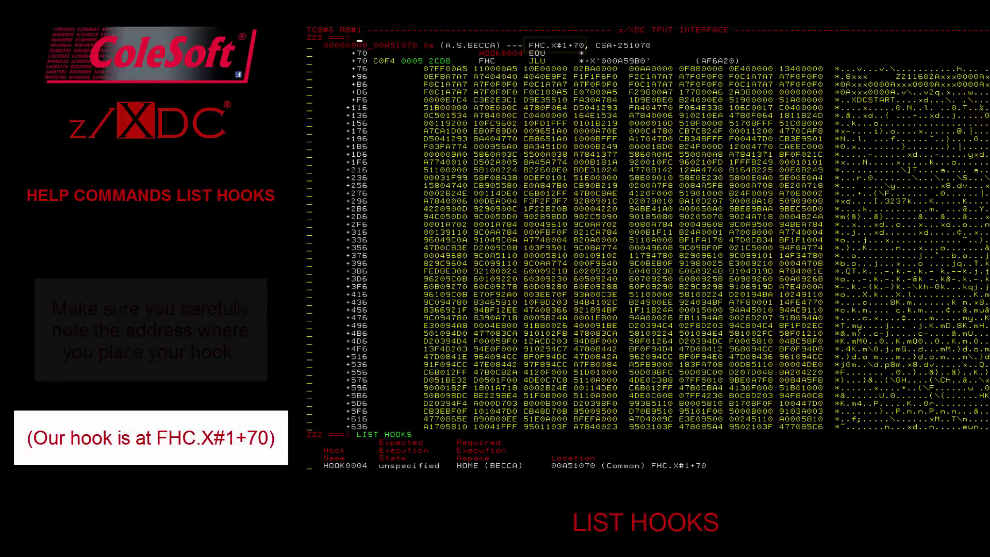
pyautogui.write('END NOASK')
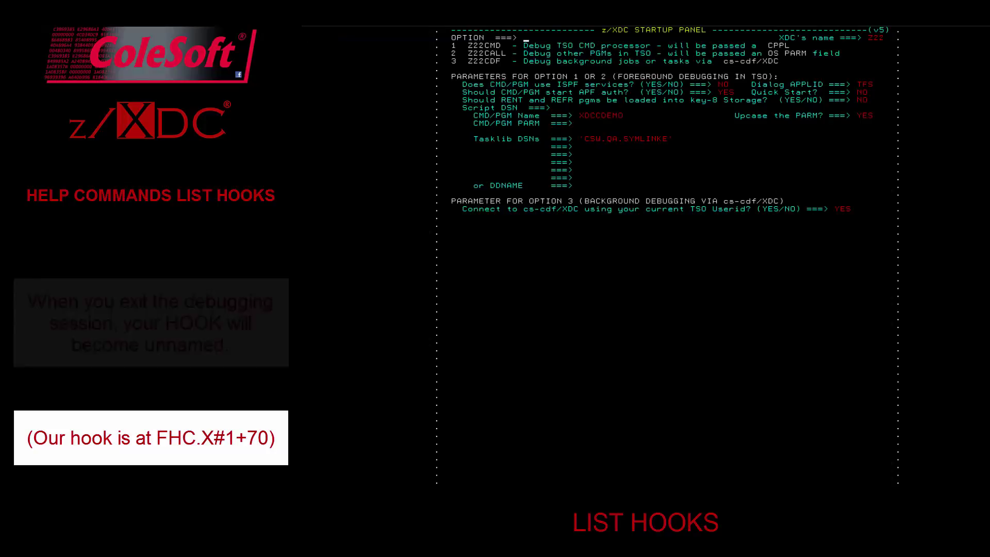
# Start a new debugging session and display memory at FHC.X#1+70
pyautogui.press('Return')
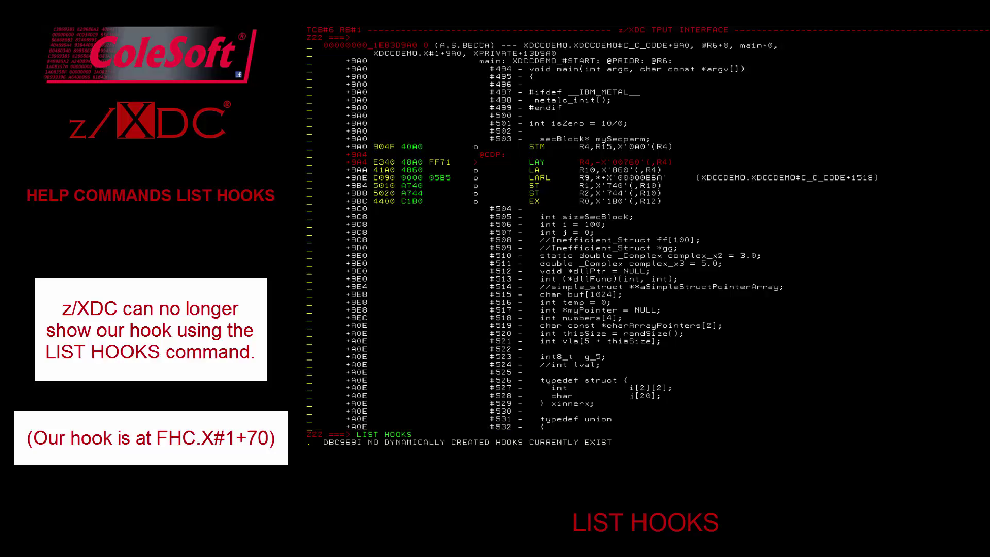
pyautogui.write('FORMAT FHC.X#1+70')
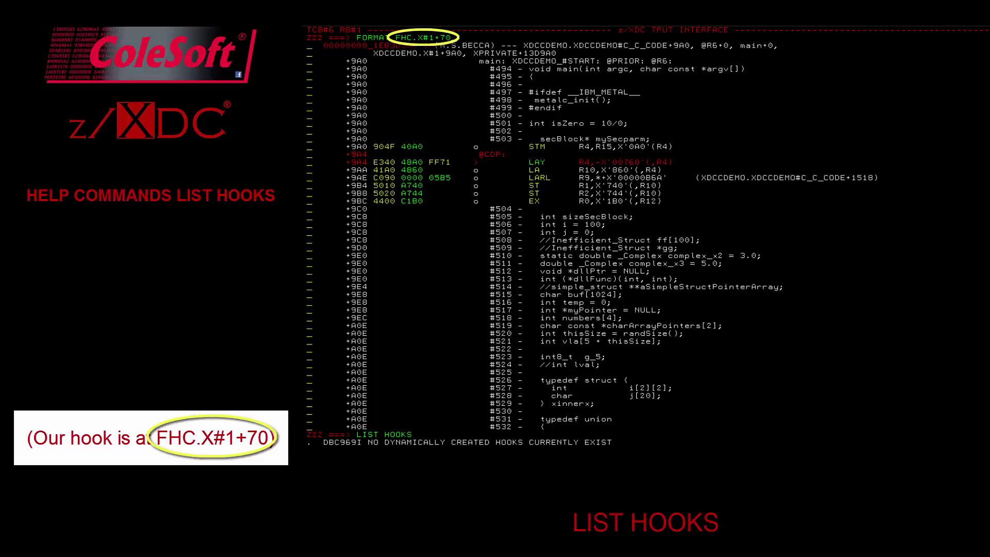
pyautogui.press('Return')
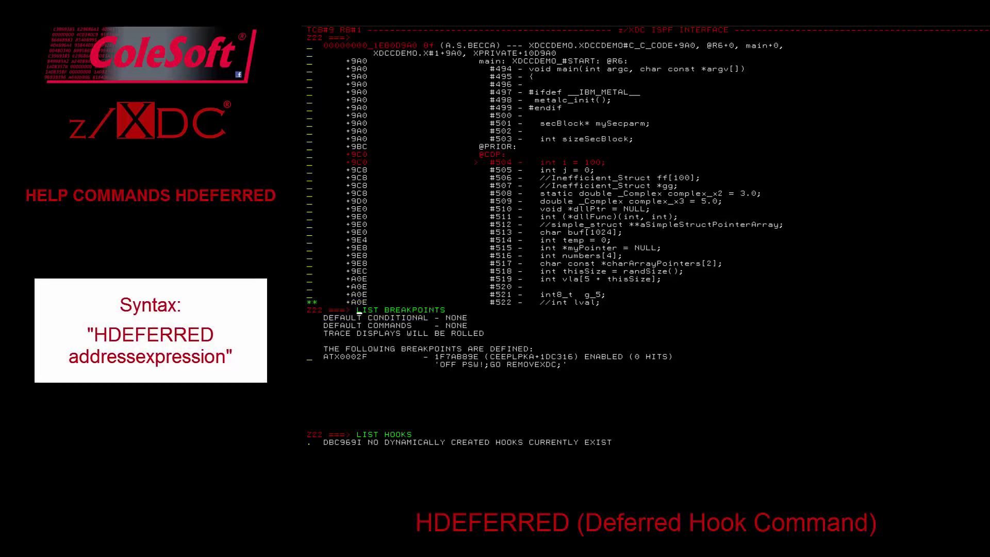
pyautogui.write('HDEFERRED ')
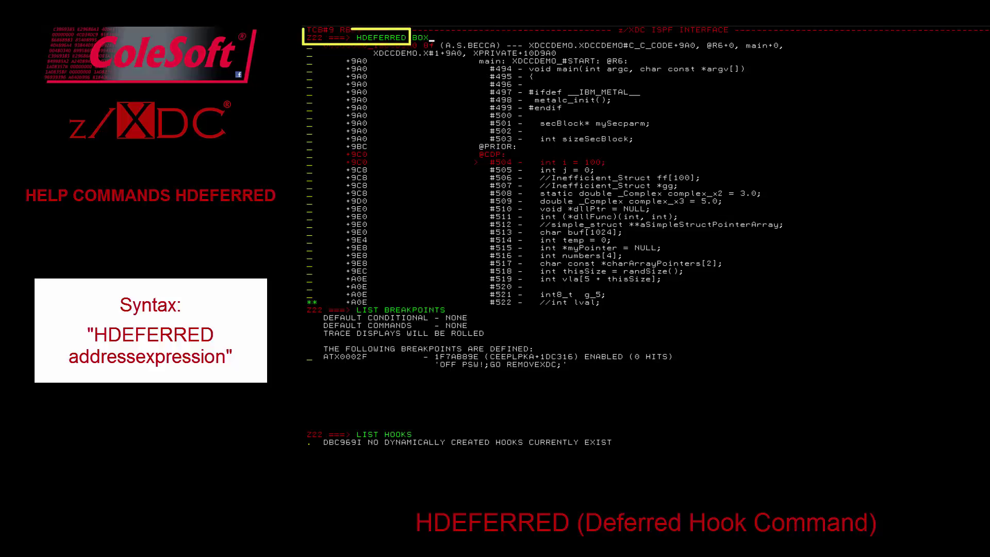
pyautogui.write('BOX')
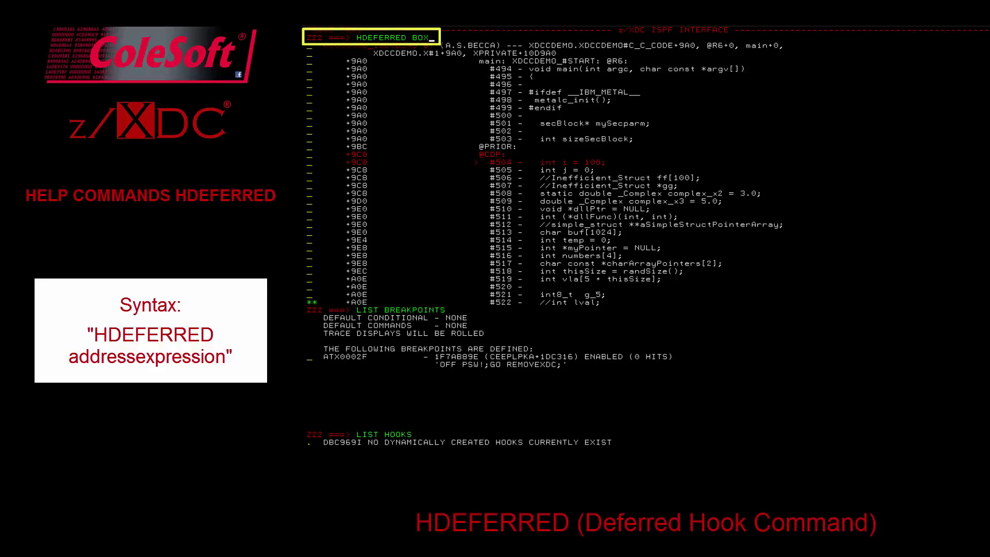
# Create deferred hooks for BOX, DECK, INHERIT and CONTAINS.X#1 with HDEFERRED
pyautogui.press('Return')
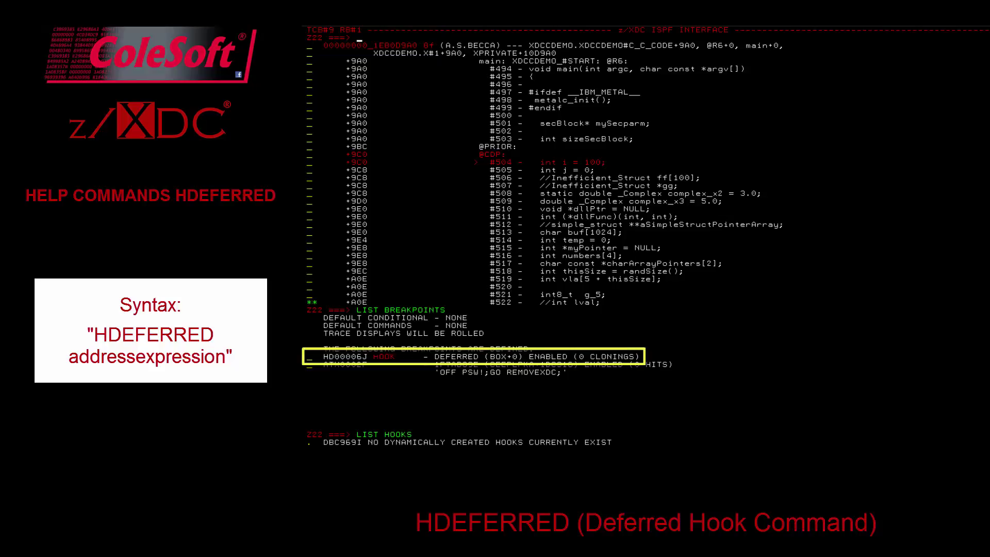
pyautogui.write('HDEFERRED DECK,INHERIT')
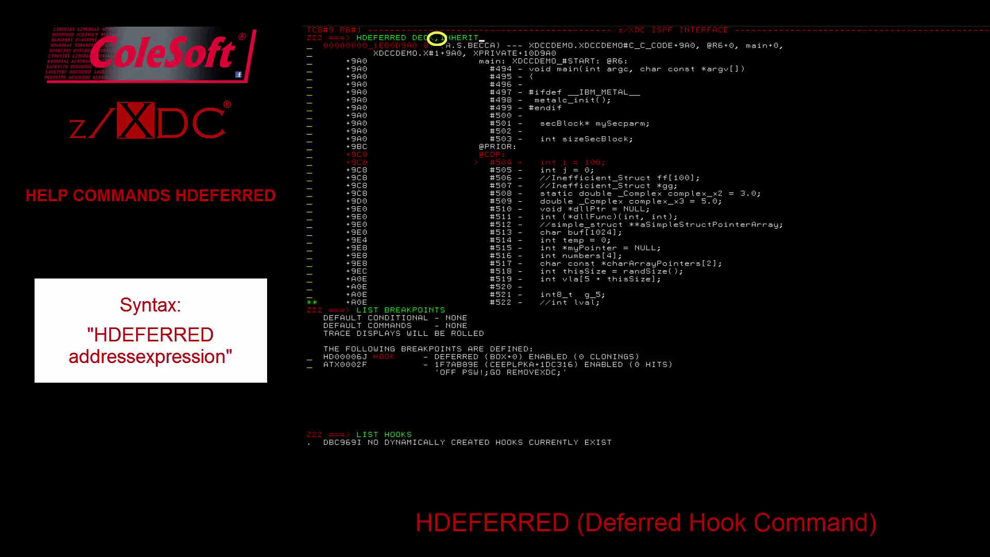
pyautogui.press('Return')
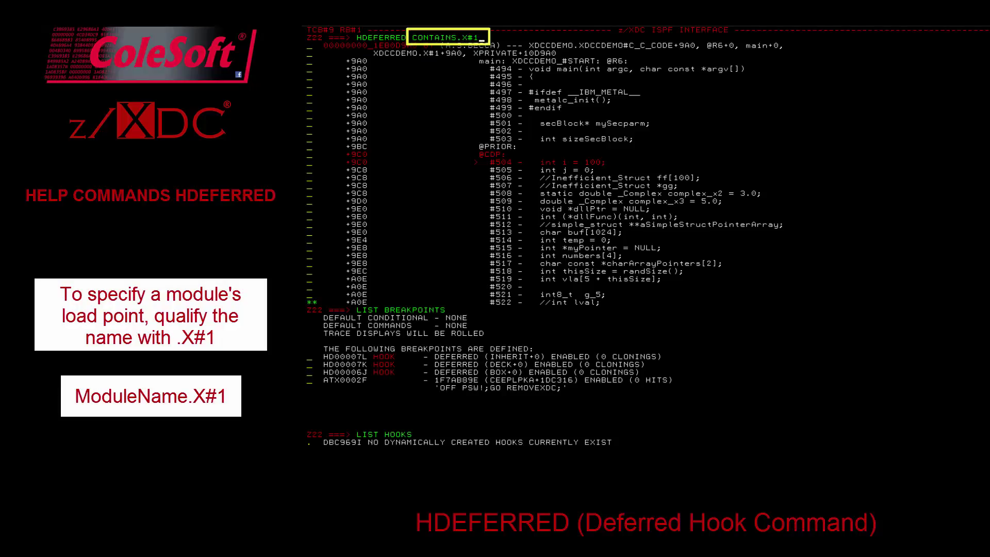
pyautogui.press('Return')
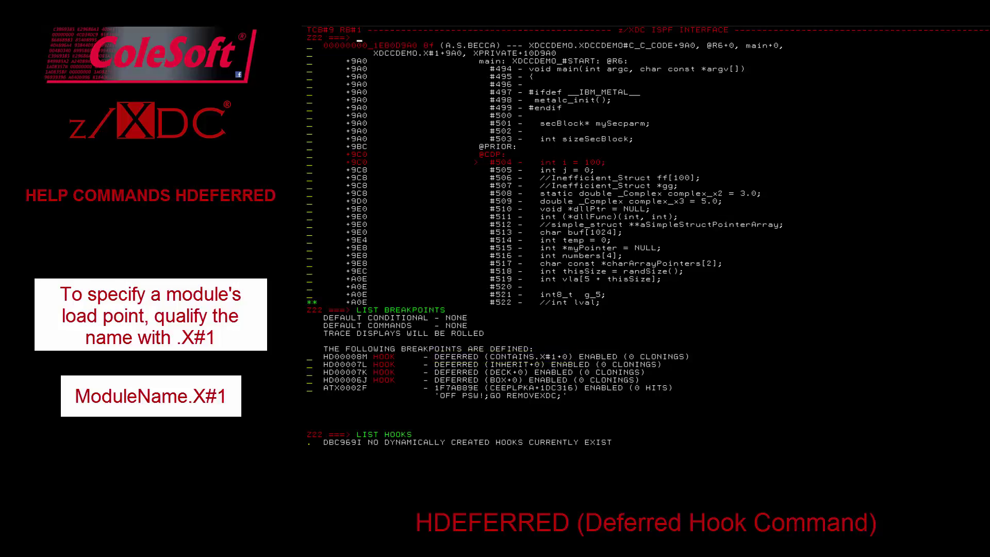
pyautogui.write('HDEFERRED BOXF+100')
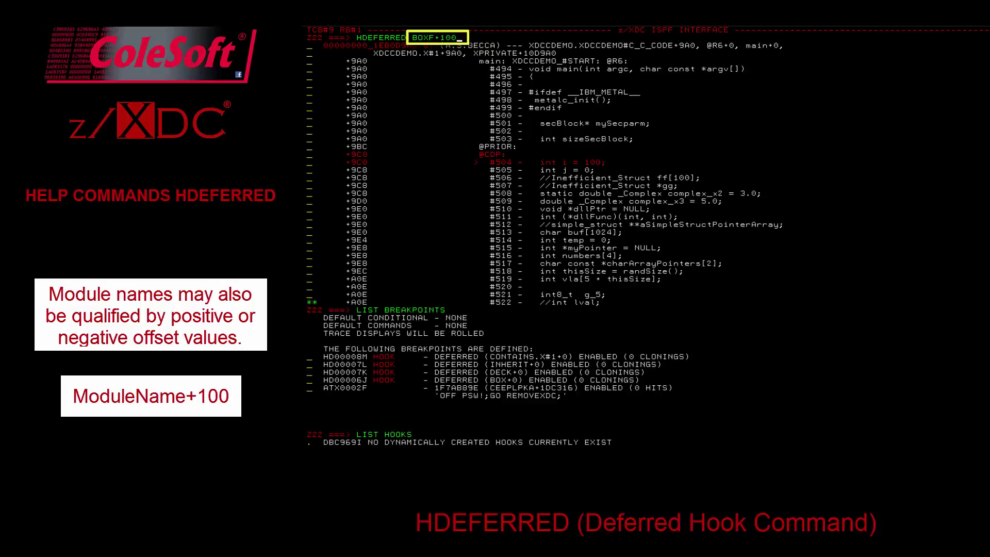
# Add a deferred hook at BOXF+100, load BOX, and display its memory
pyautogui.press('Return')
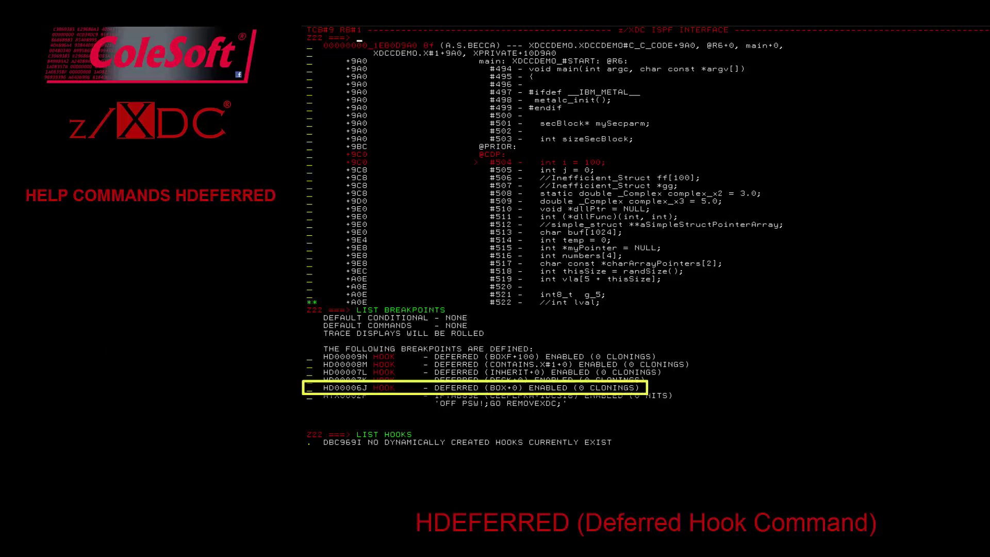
pyautogui.write('LOAD BOX')
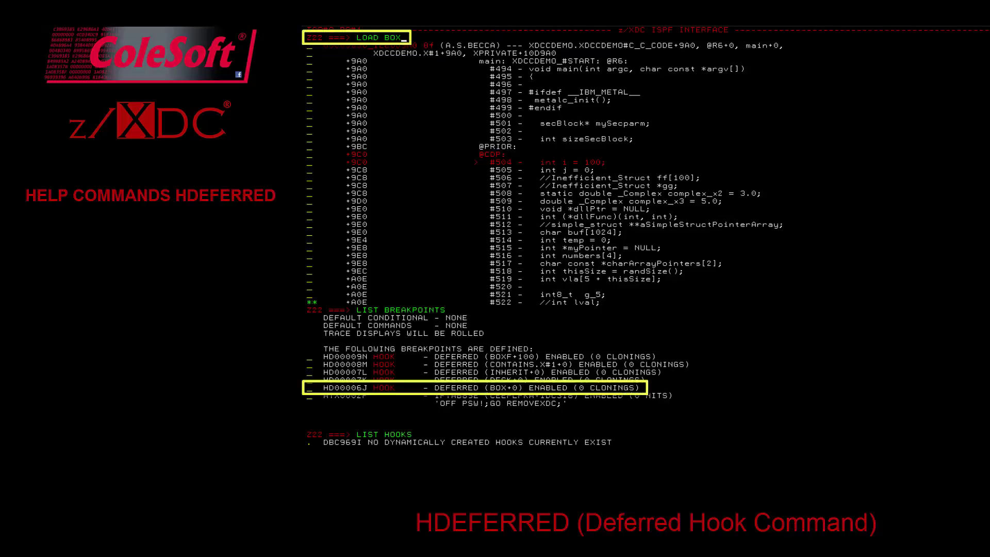
pyautogui.press('Return')
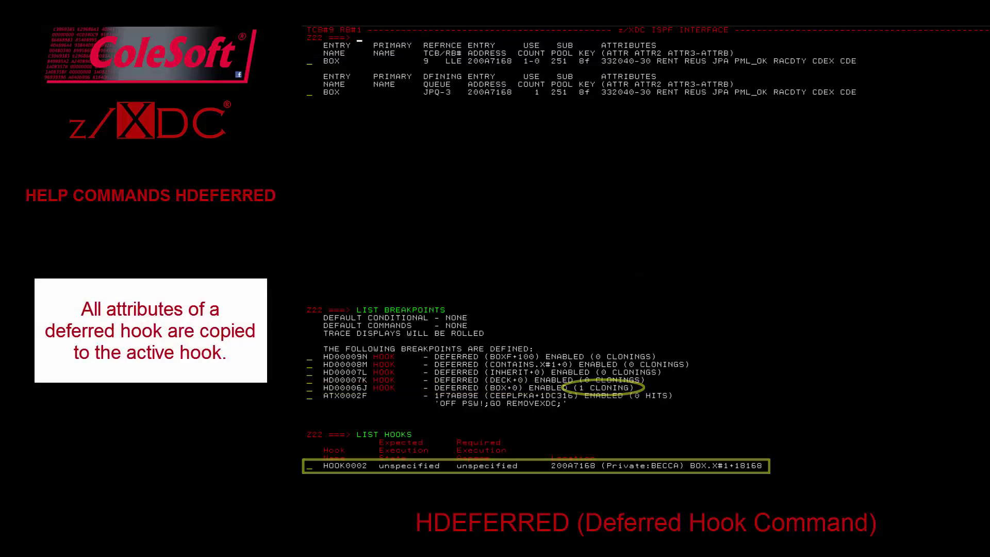
pyautogui.write('F')
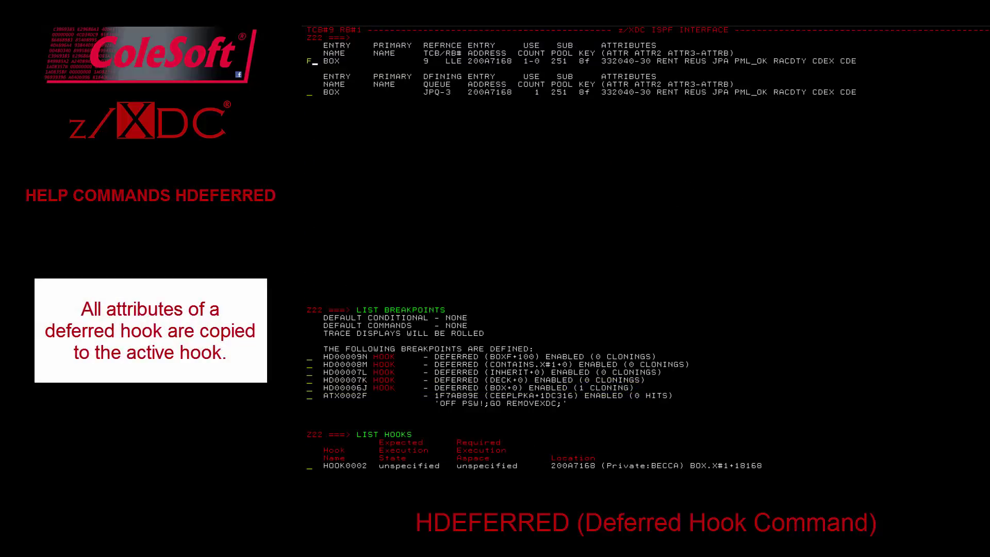
pyautogui.press('Return')
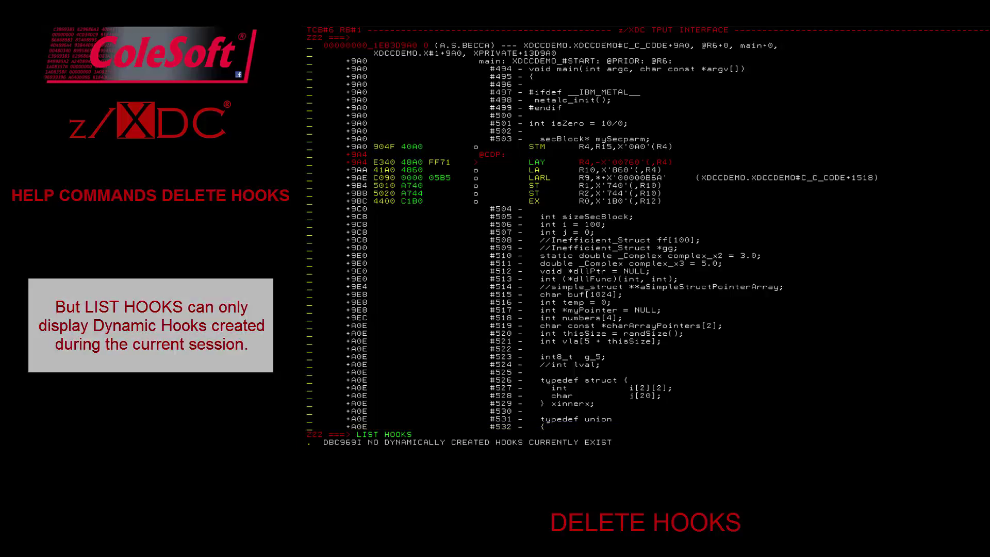
pyautogui.write('FORMAT FHC.X#1+70')
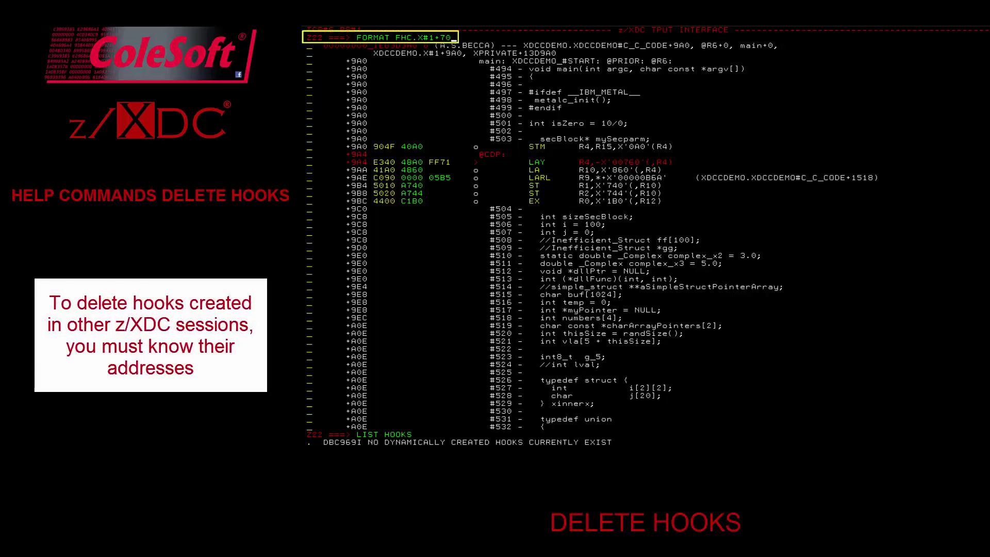
# Display memory at FHC.X#1+70 and delete the leftover hook there
pyautogui.press('Return')
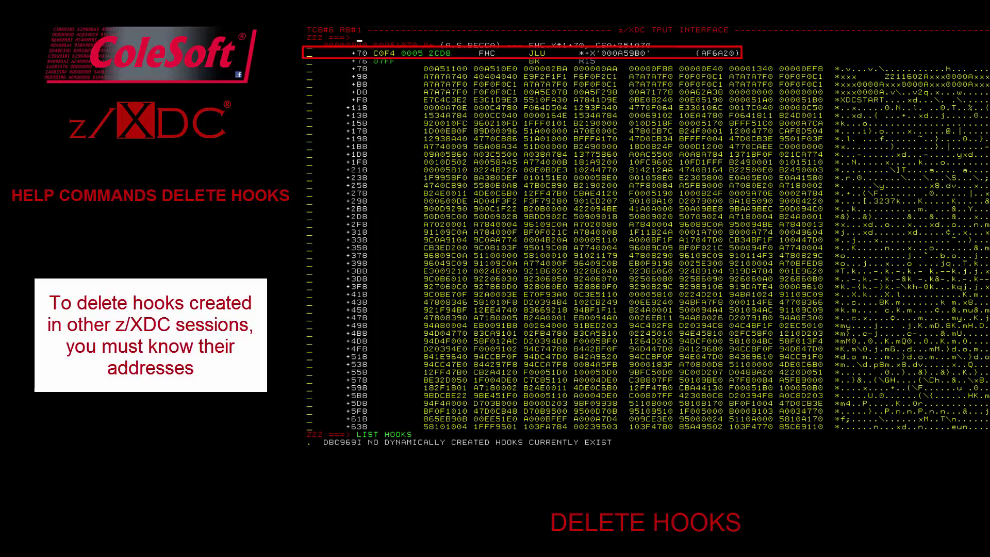
pyautogui.write('DELETE HOOK FHC.X#1+70')
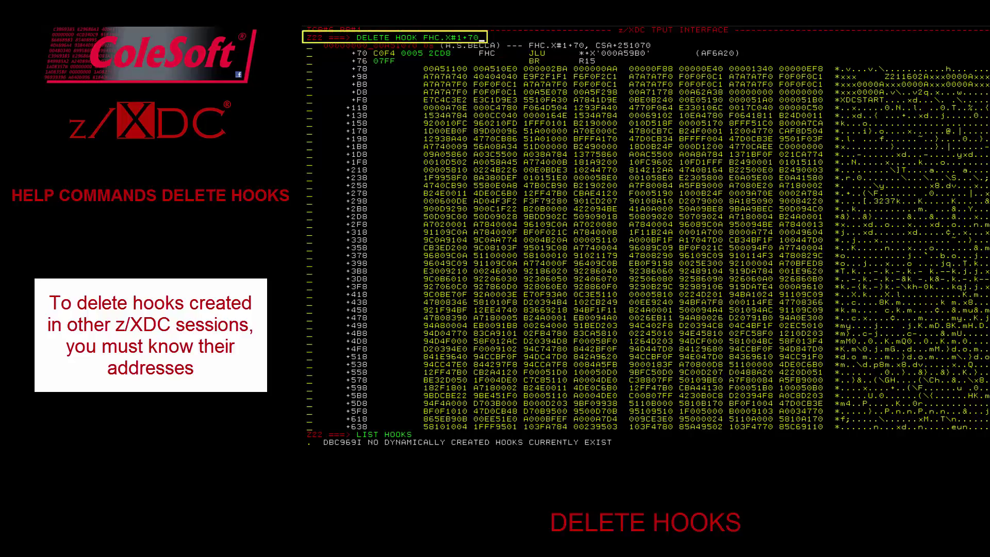
pyautogui.press('Return')
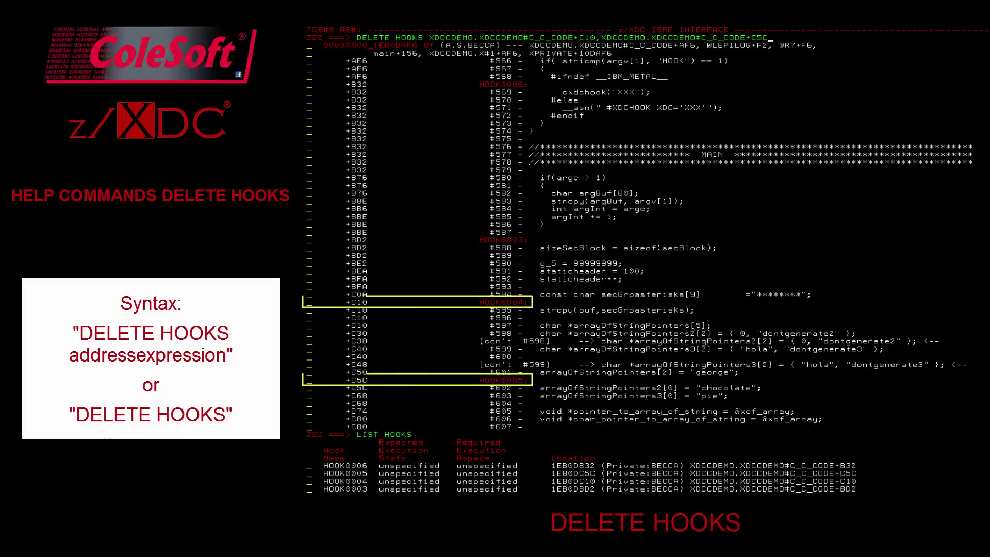
# Delete the hooks at C_CODE+C10 and +C5C, then every remaining hook
pyautogui.press('Return')
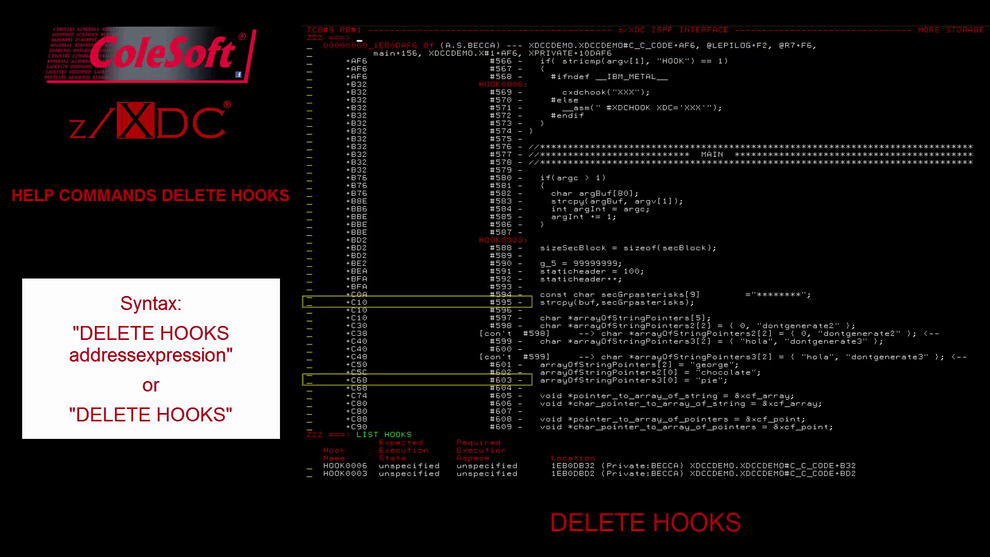
pyautogui.write('DELETE HOOKS')
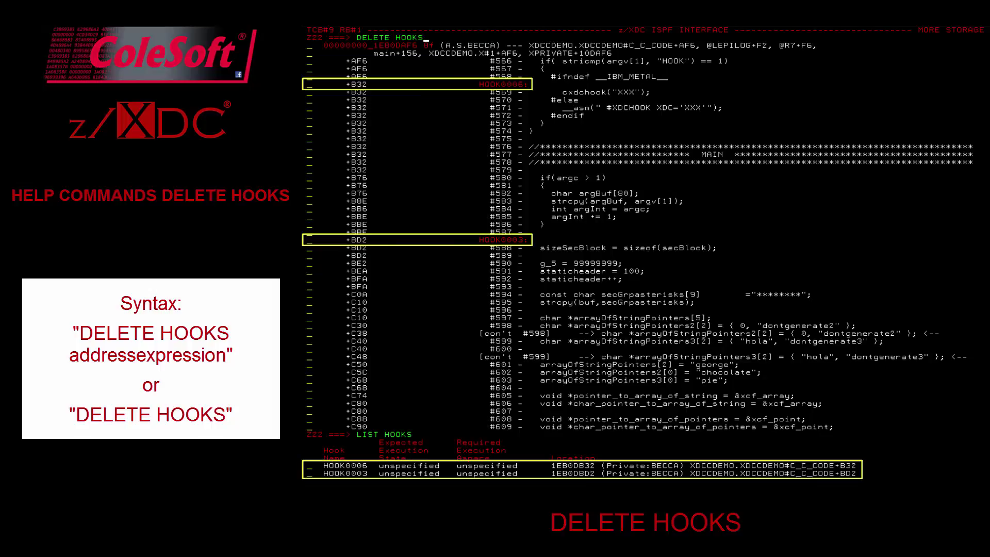
pyautogui.press('Return')
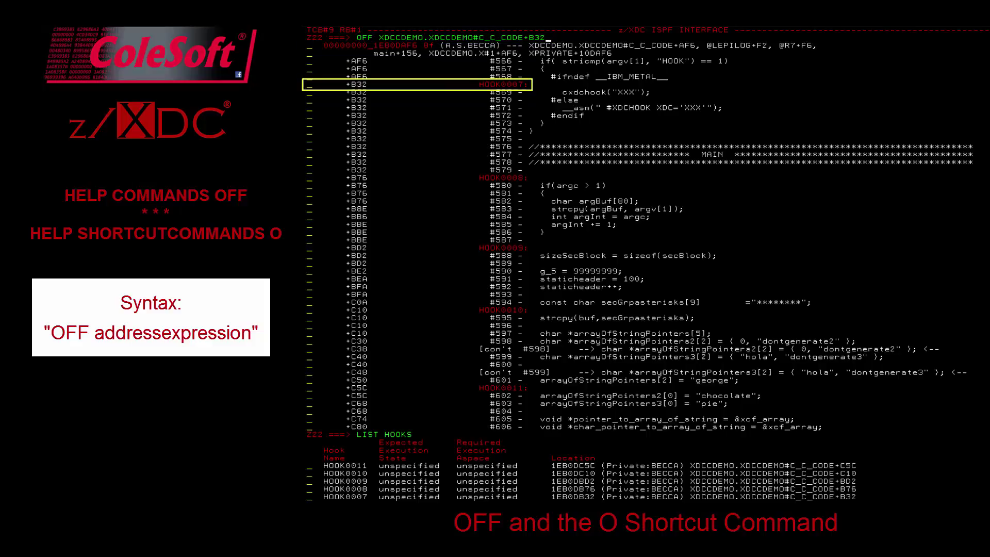
# Remove the hooks at C_CODE+B32, +BD2 and +C5C with OFF
pyautogui.press('Return')
pyautogui.write('o')
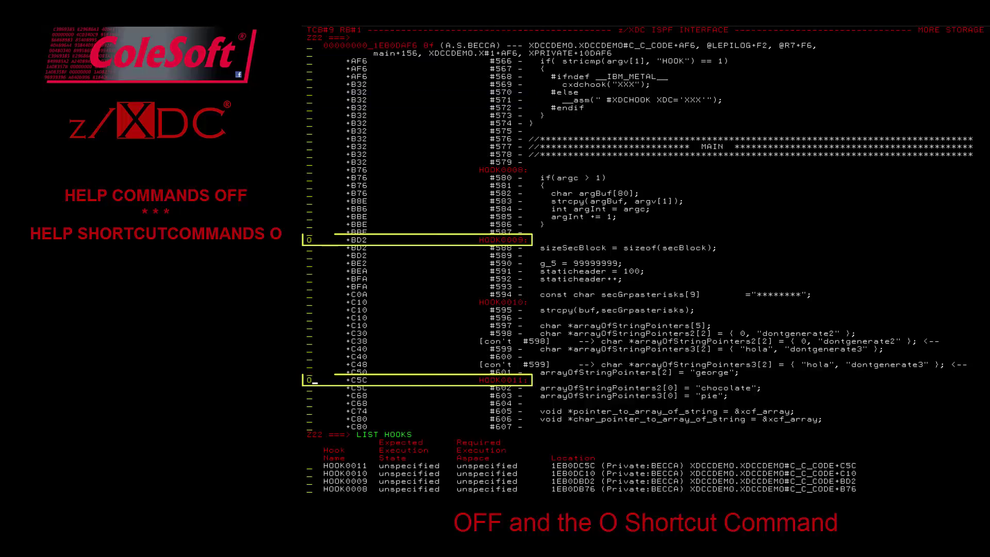
pyautogui.press('Return')
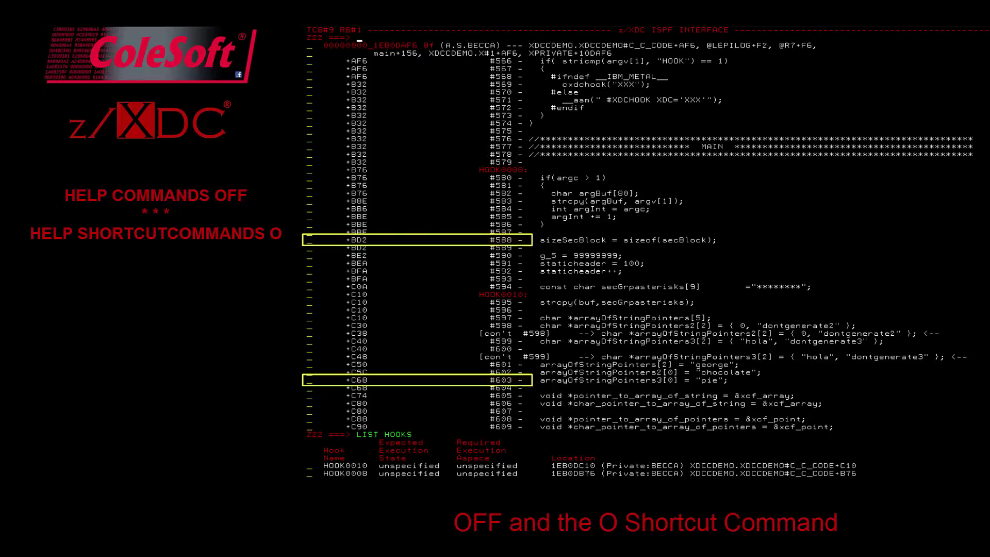